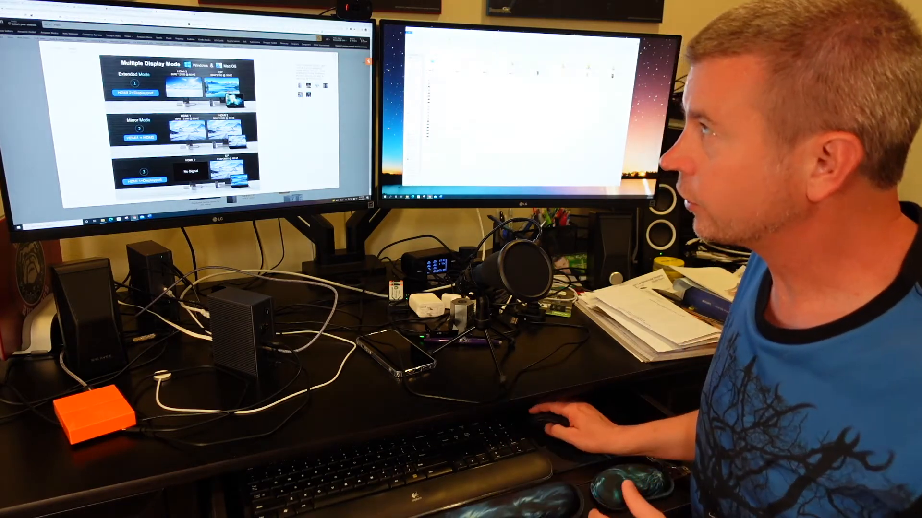
Step: Show the DisplayLink webpage, then open the Untitled (I:) drive and play the dog video
key("ctrl+Tab")
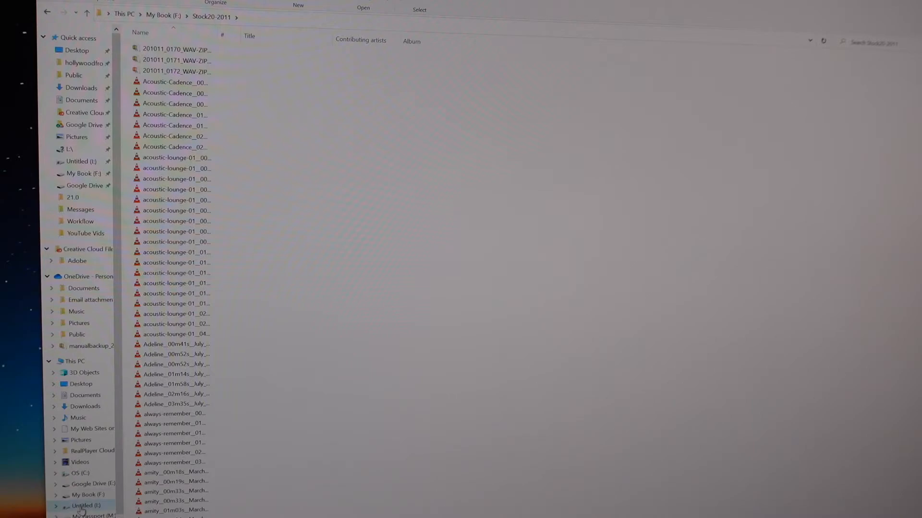
left_click(82, 506)
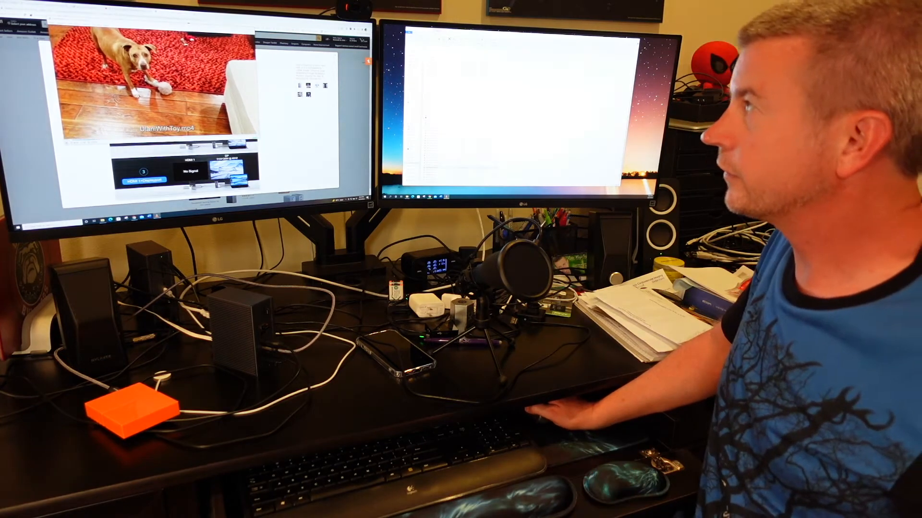
Step: Close the UlaniWithToy.mp4 video, returning to the Multiple Display Mode webpage
key("Escape")
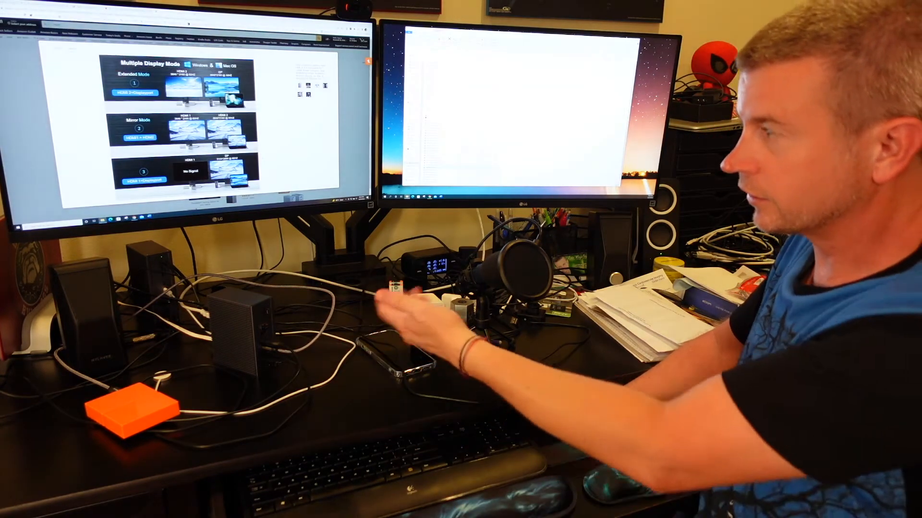